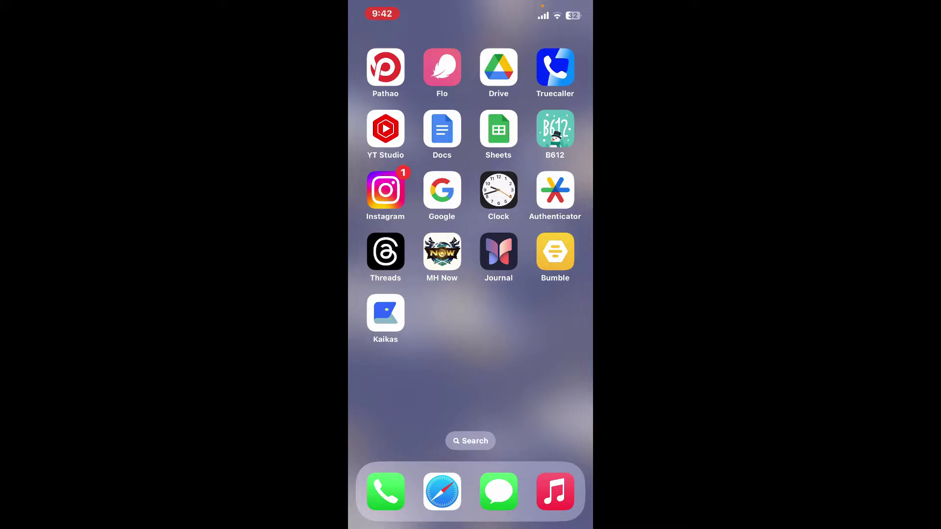
# - Launch Bumble and open your own profile page from the bottom-left tab
pyautogui.click(555, 252)
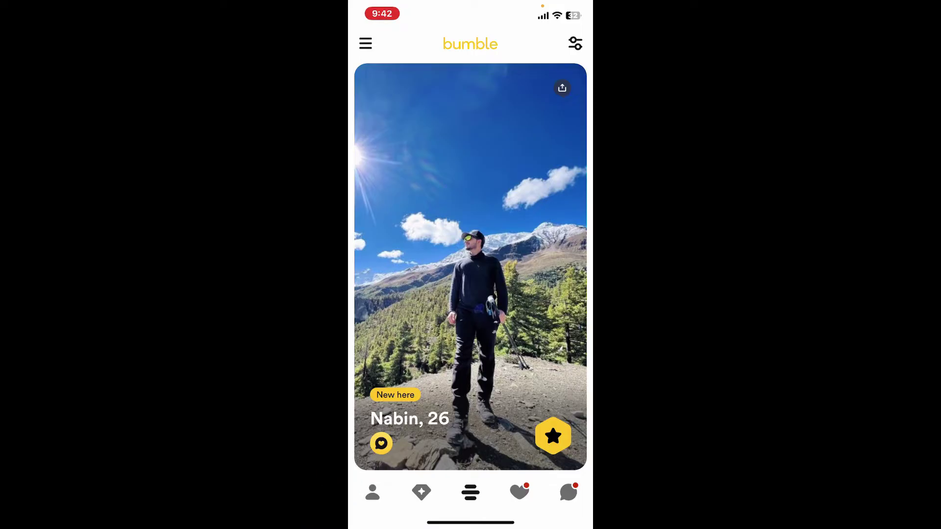
pyautogui.click(372, 492)
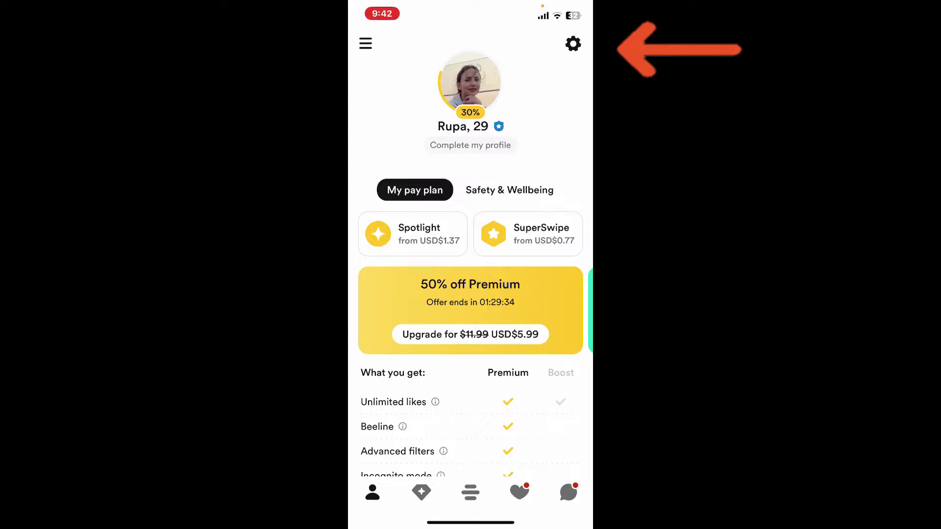
# - Open Bumble Settings and choose Snooze to get the invisibility duration prompt
pyautogui.click(573, 43)
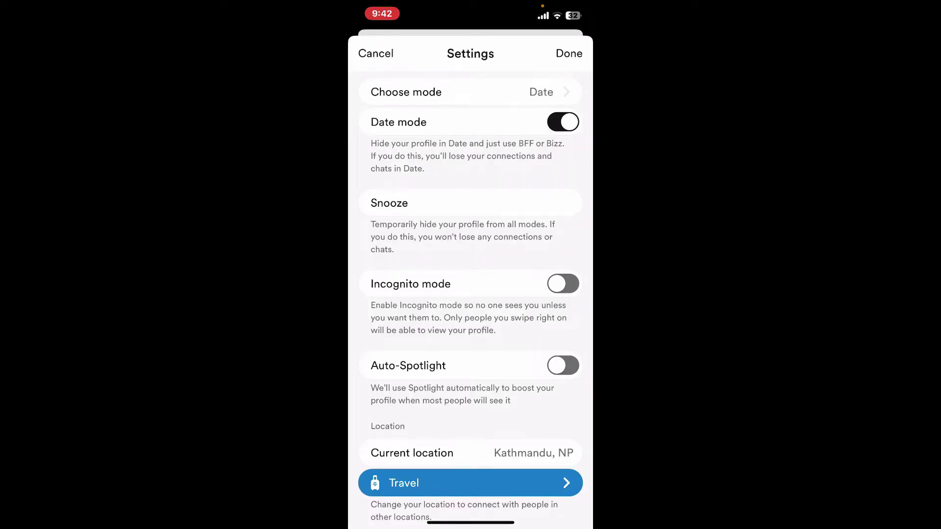
pyautogui.click(471, 203)
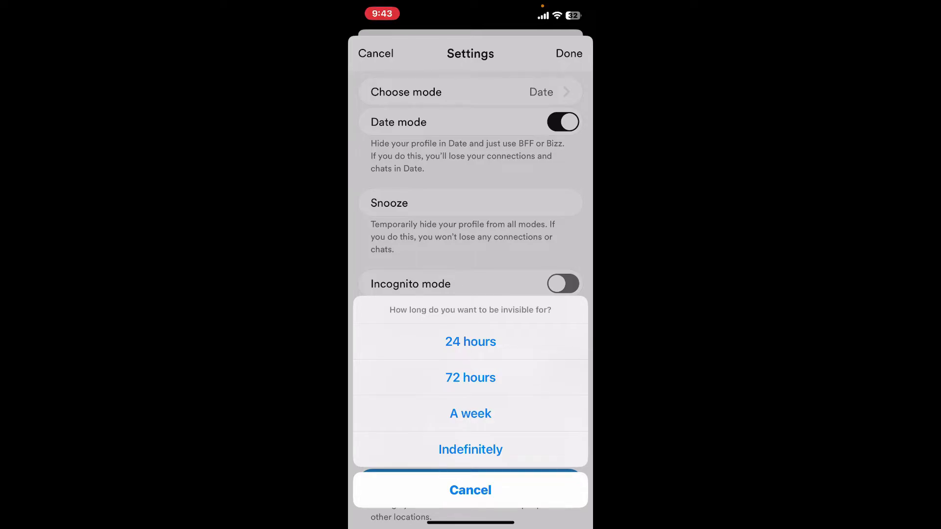
# - Snooze the profile for one week, accepting the week suggestion and dismissing the away-status sheet
pyautogui.click(470, 449)
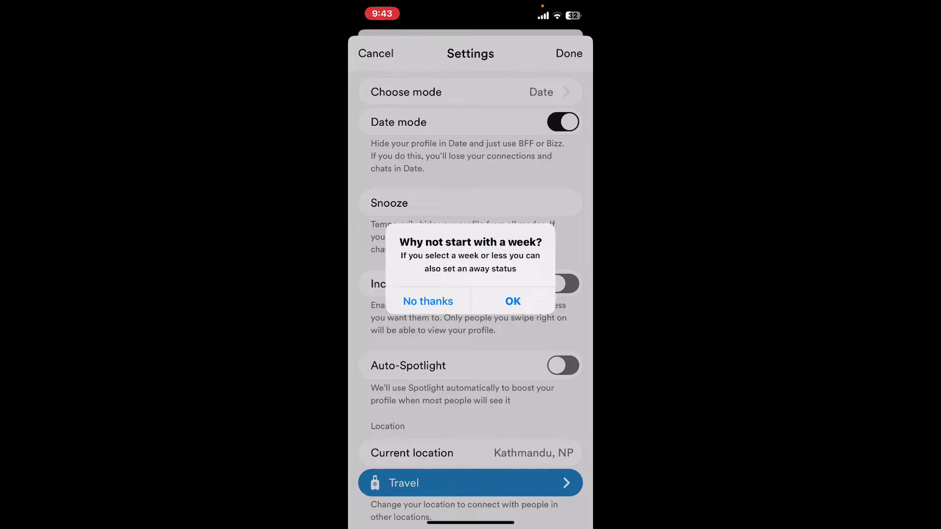
pyautogui.click(512, 301)
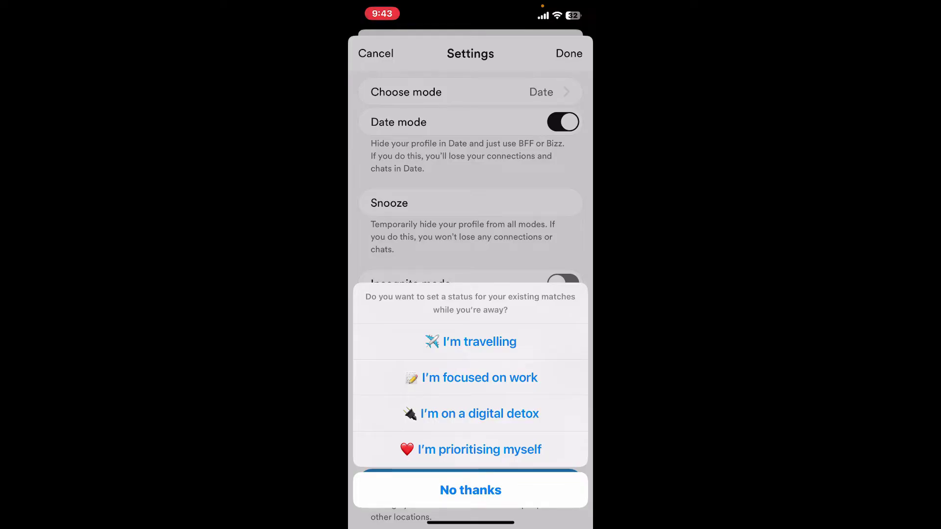
pyautogui.click(470, 490)
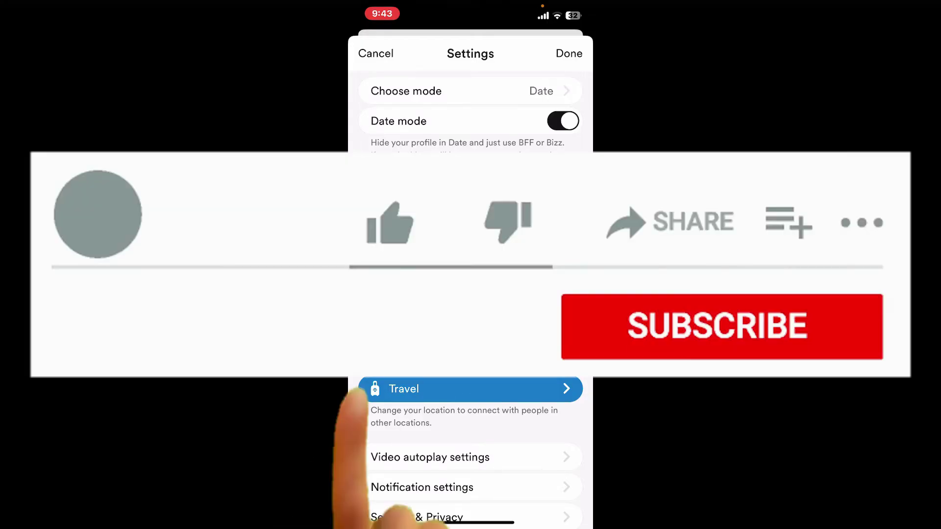
# - Swipe up to leave Bumble for the iOS Home Screen
pyautogui.moveTo(471, 523); pyautogui.dragTo(470, 331)
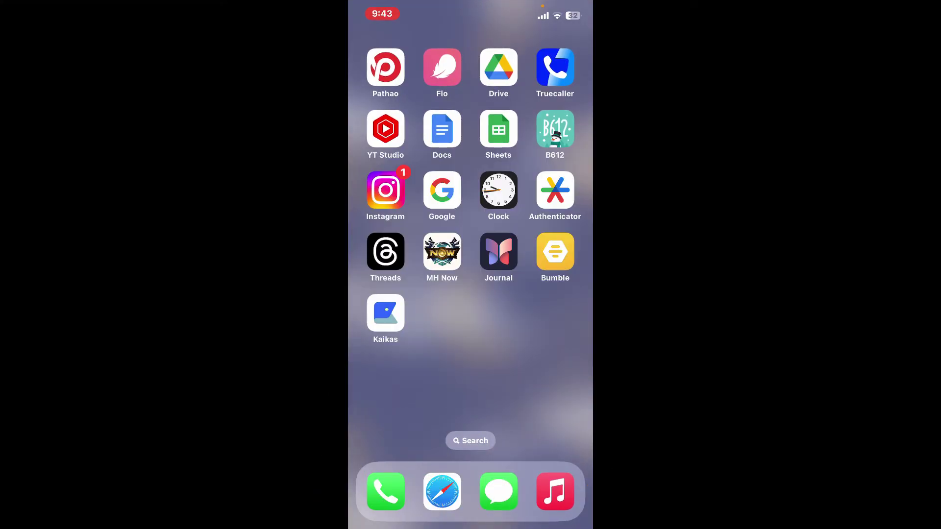